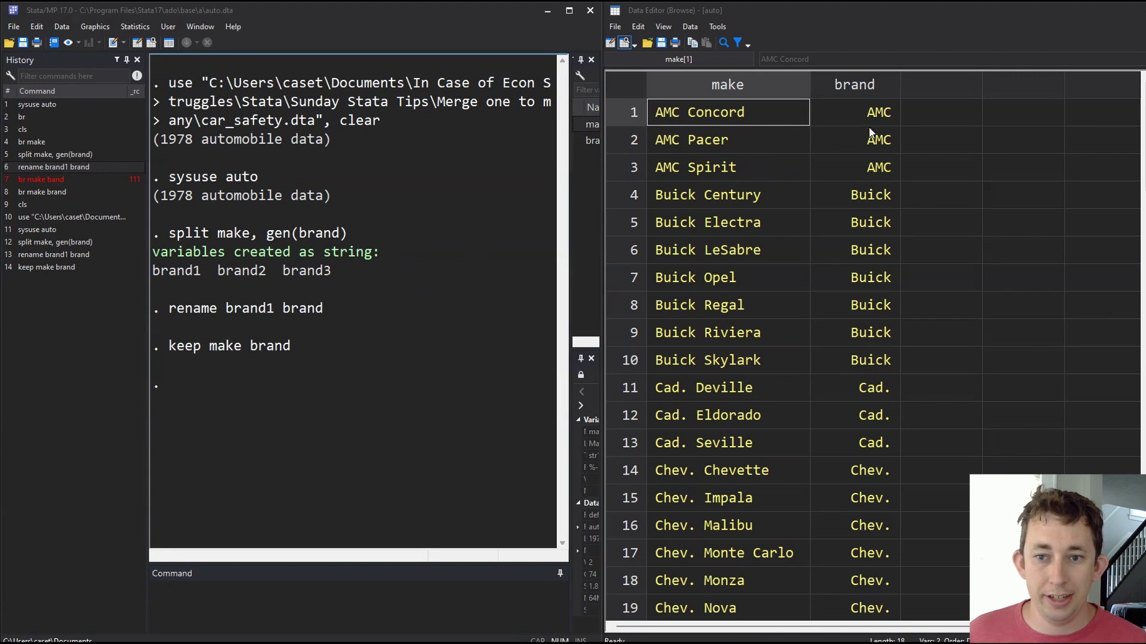
Preserve the auto data and load car_safety.dta, replacing the current data
click(404, 597)
text(preserve)
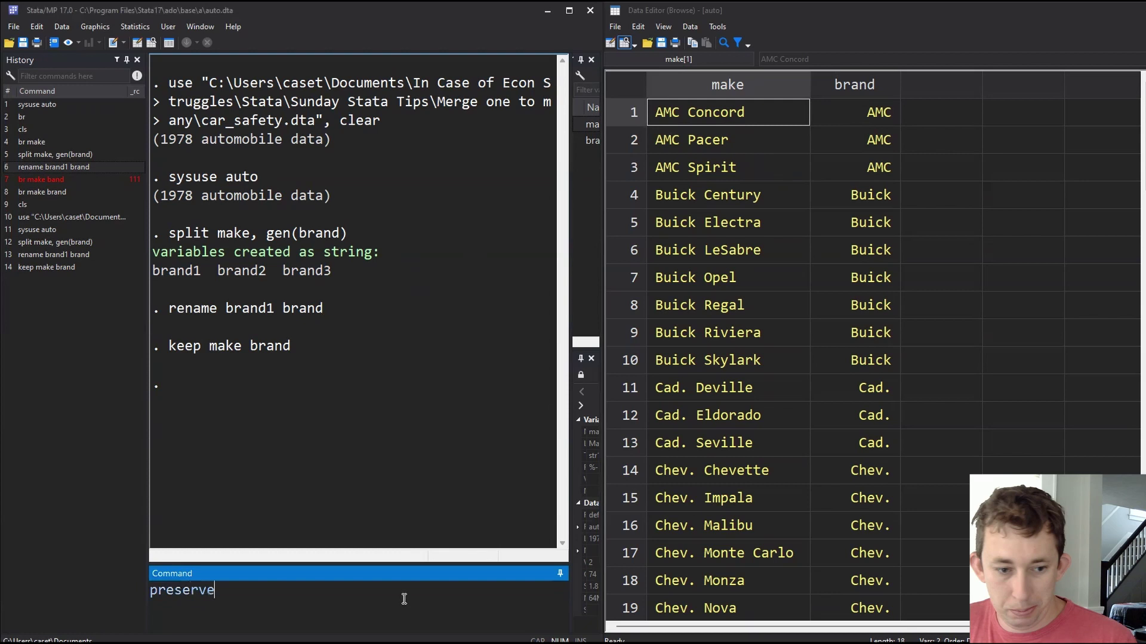
key(Return)
text(use)
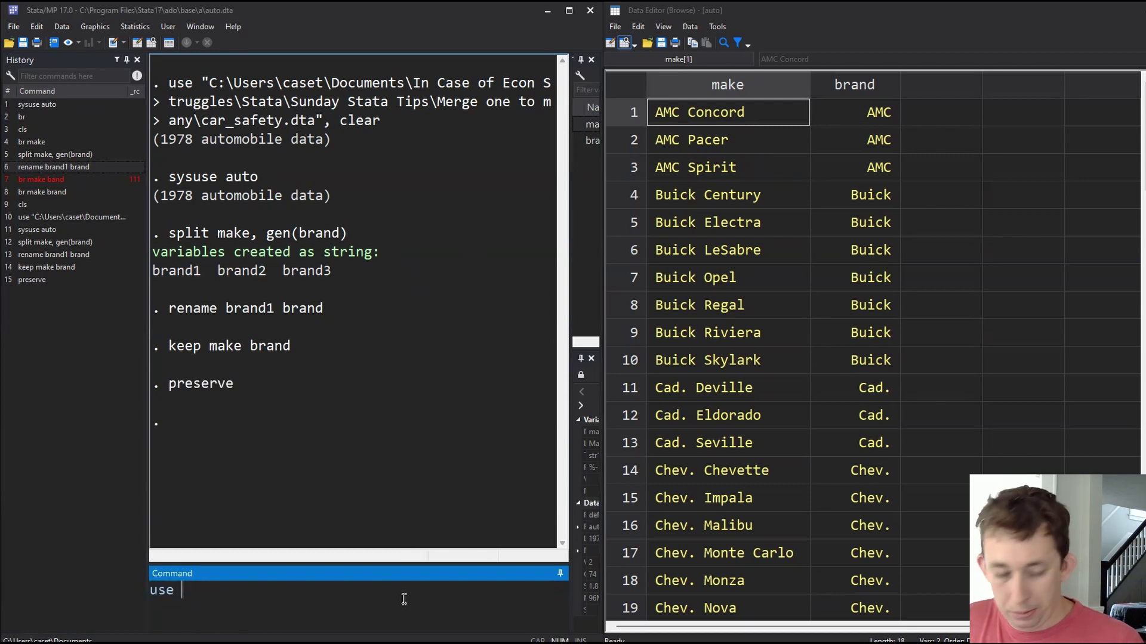
key(Page_Up)
text(, cl)
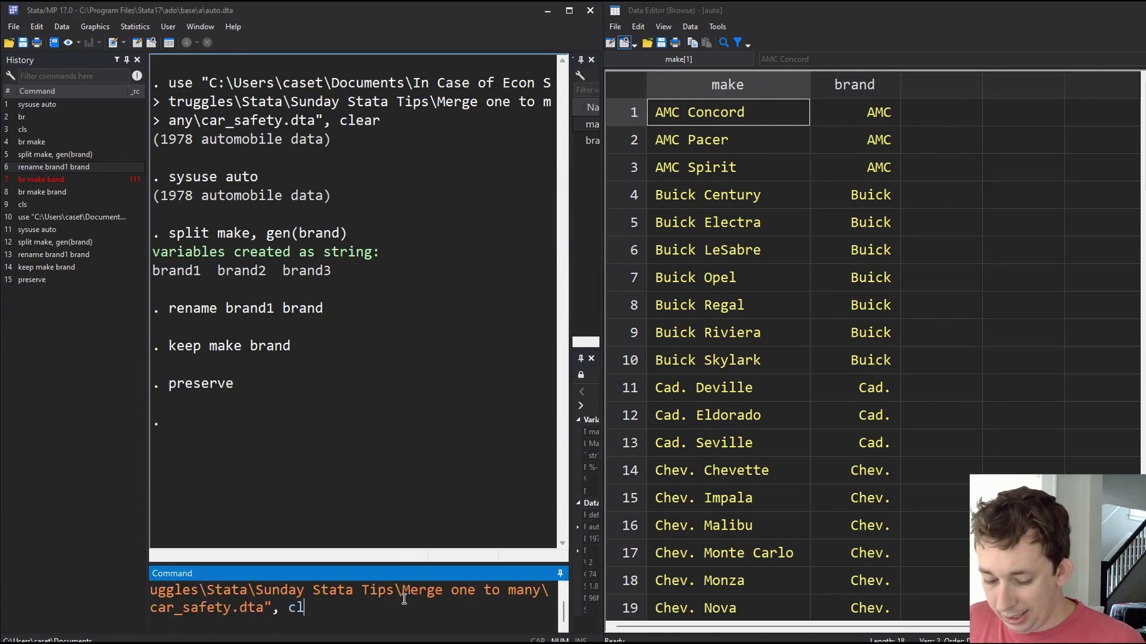
text(ear)
key(Return)
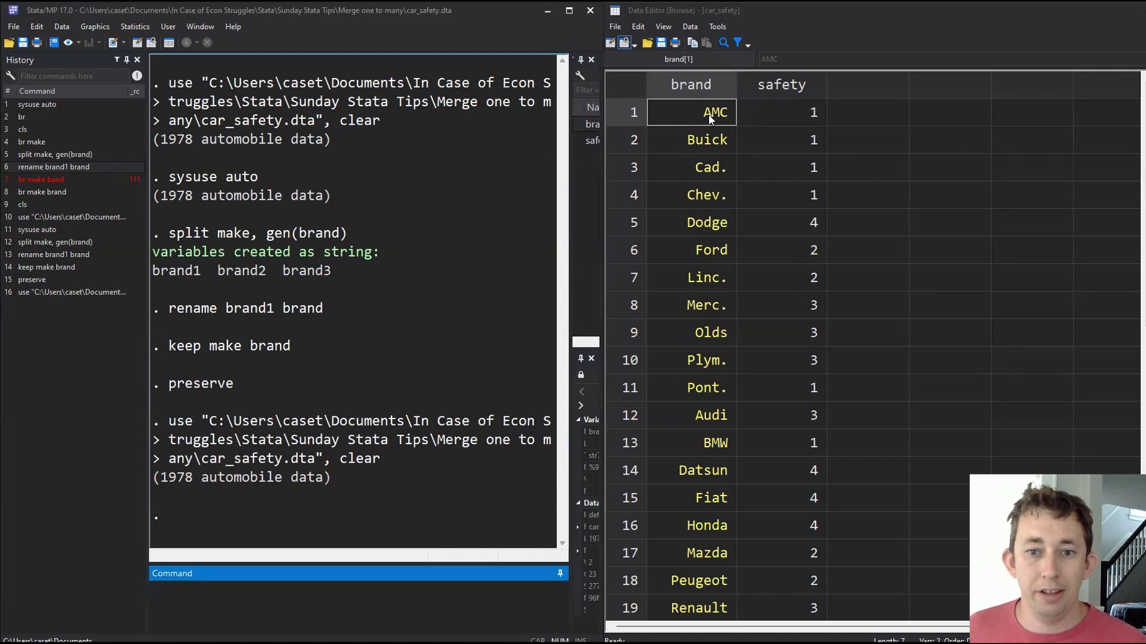
Inspect the first three car_safety brand entries, then restore the preserved auto data
drag(698, 114, 703, 167)
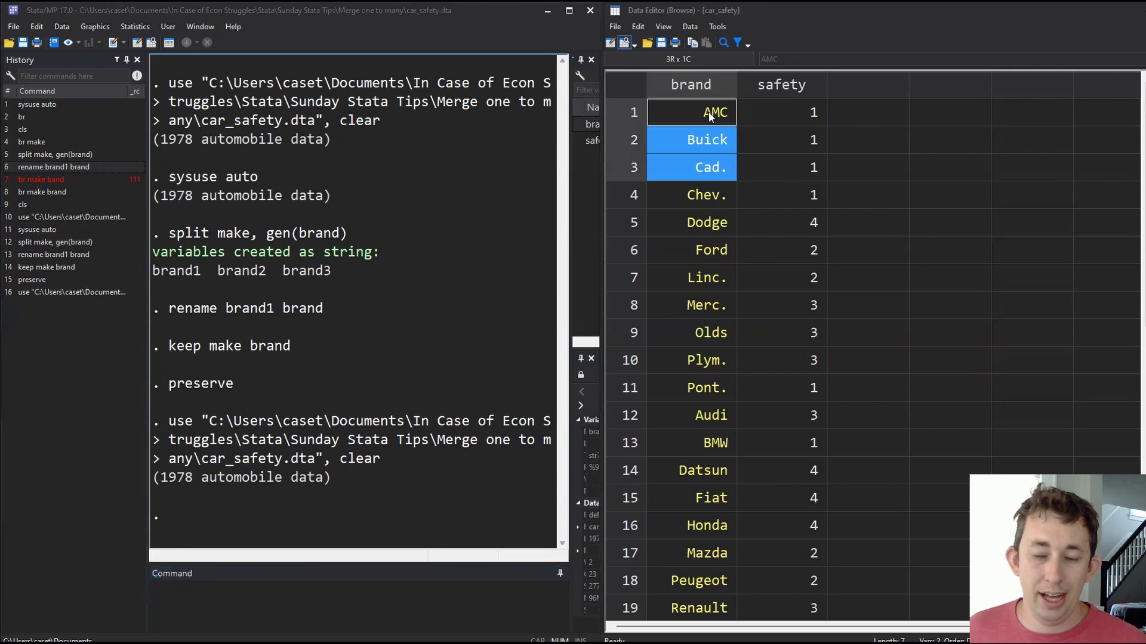
click(345, 598)
text(restore)
key(Return)
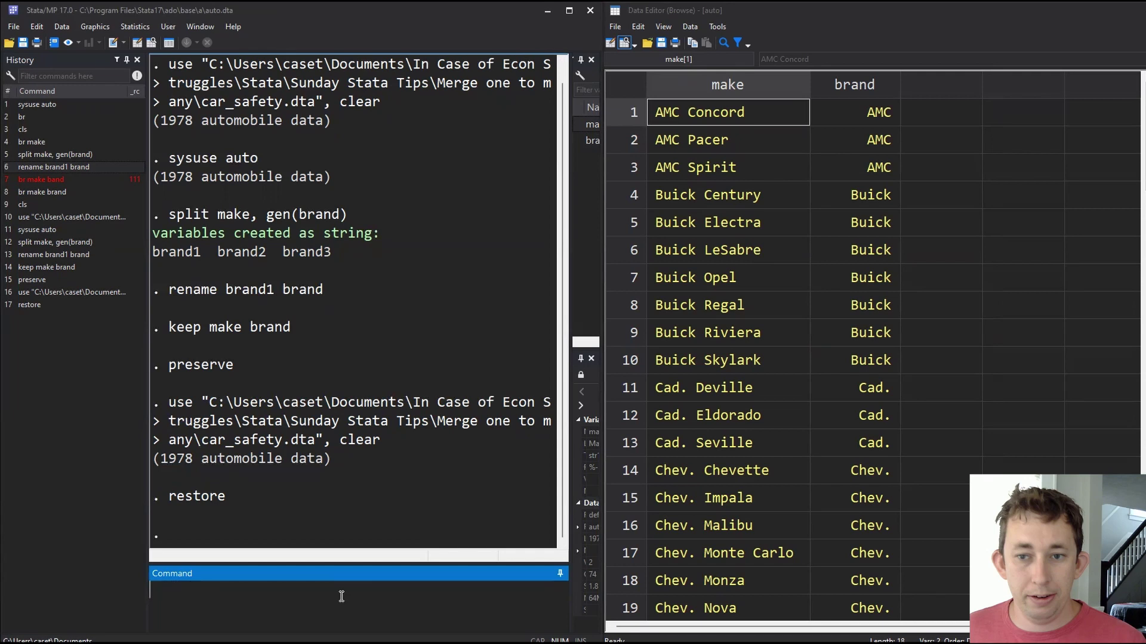
text(merge)
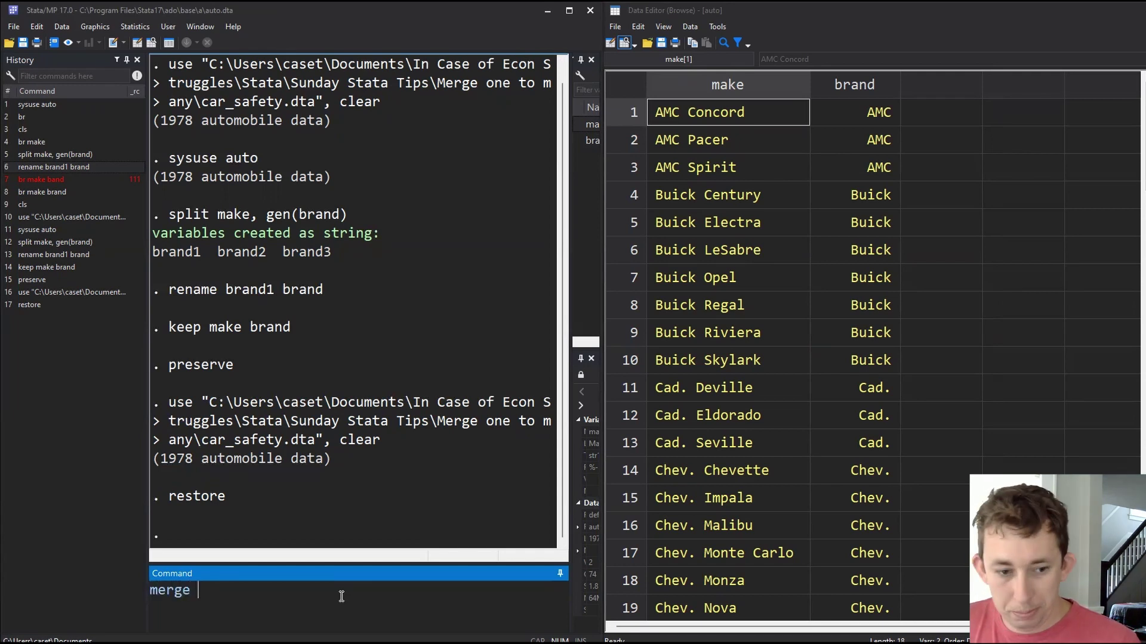
text( m)
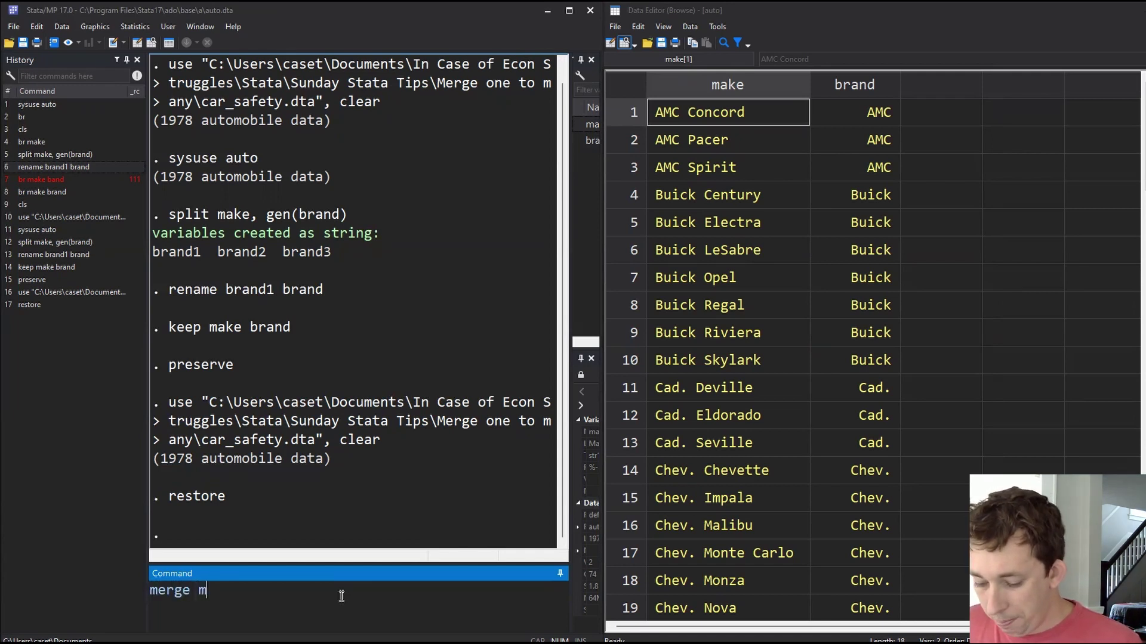
text(:)
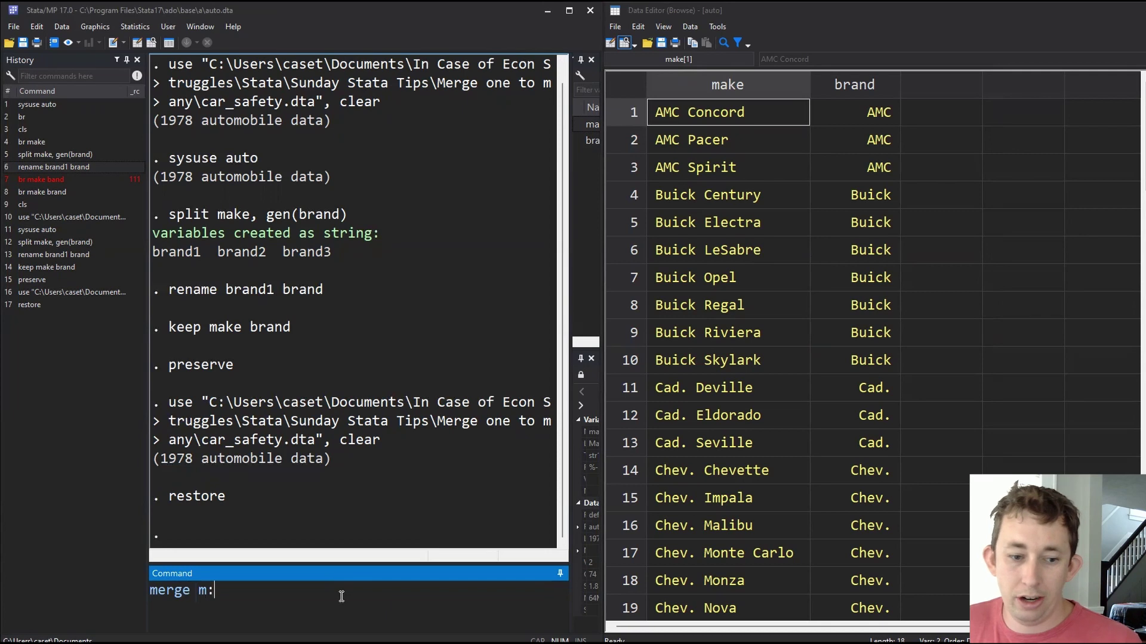
text(1)
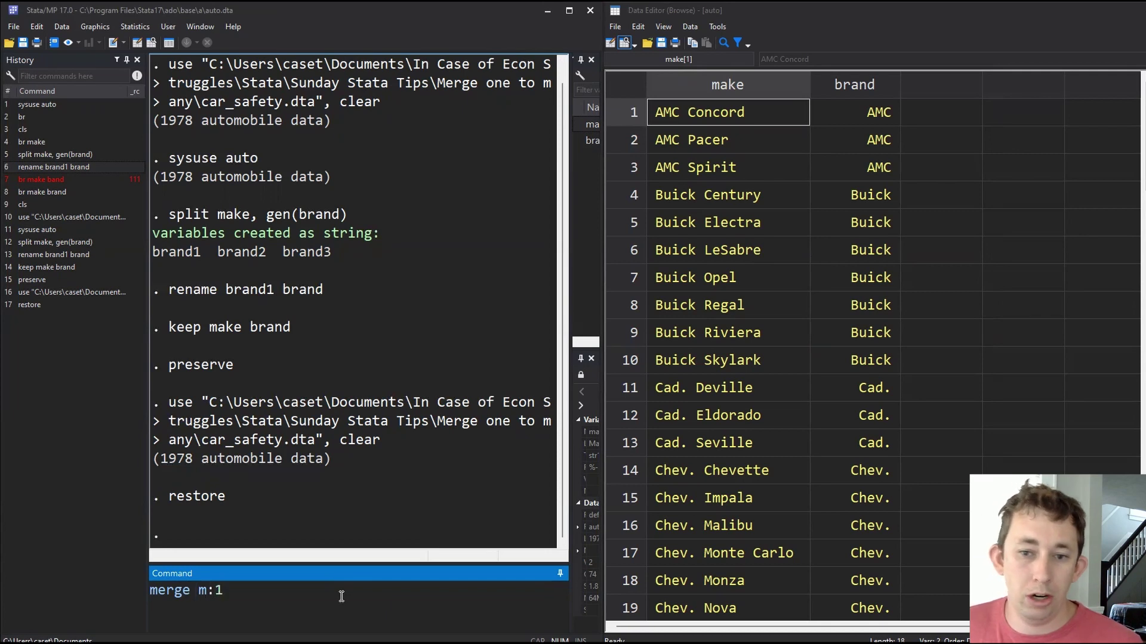
text( bra)
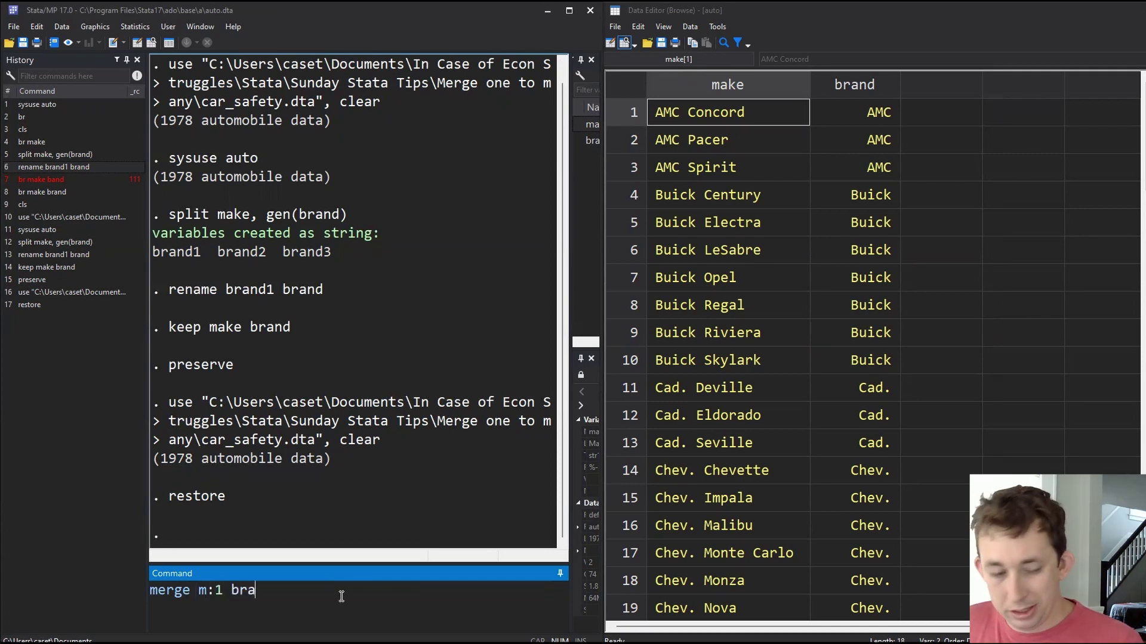
text(nd using)
Run merge m:1 brand using the car_safety.dta file, matching all 74 cars
text("C:\Users\caset\Documents\In Case of Econ Struggles\Stata\Sunday Stata Tips\Merge one to many\car_safety.dta")
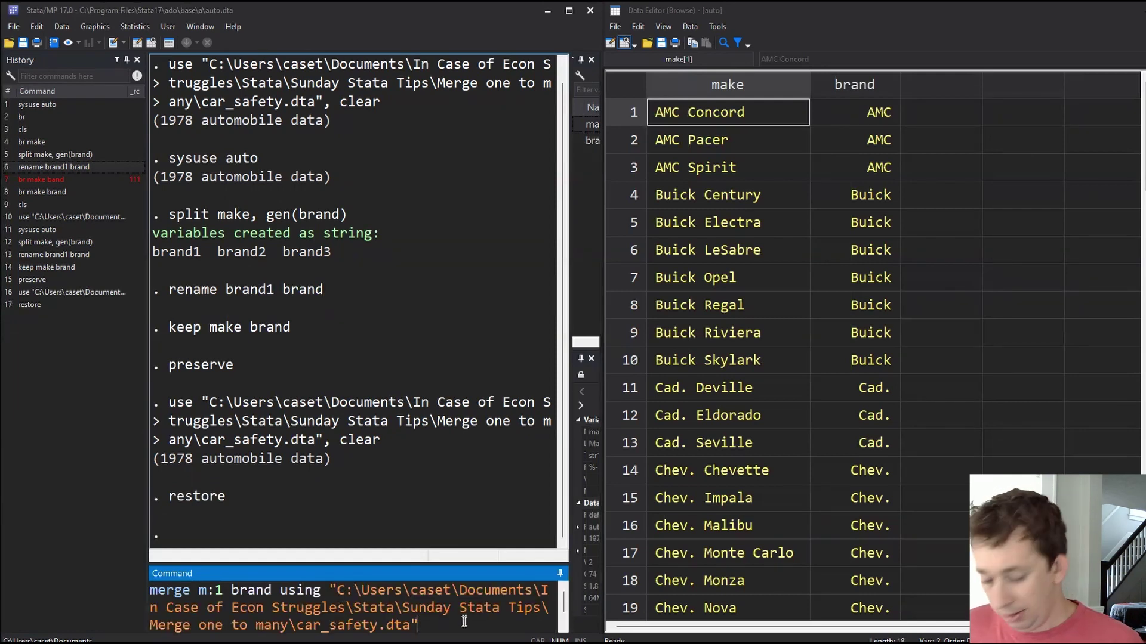
key(Return)
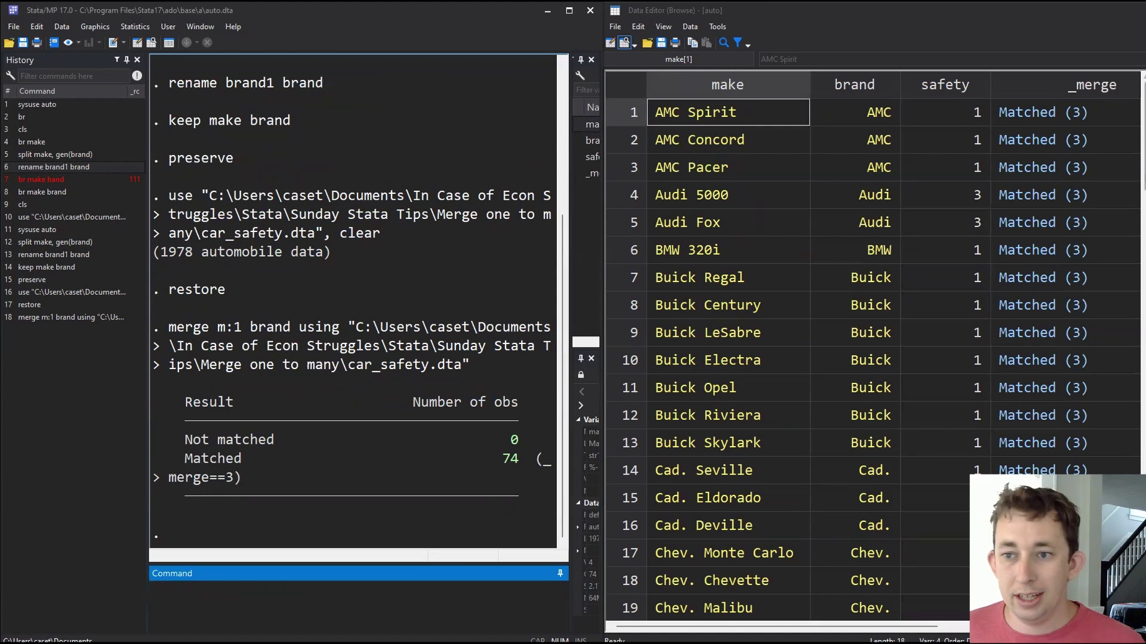
scroll(873, 359, down, 3)
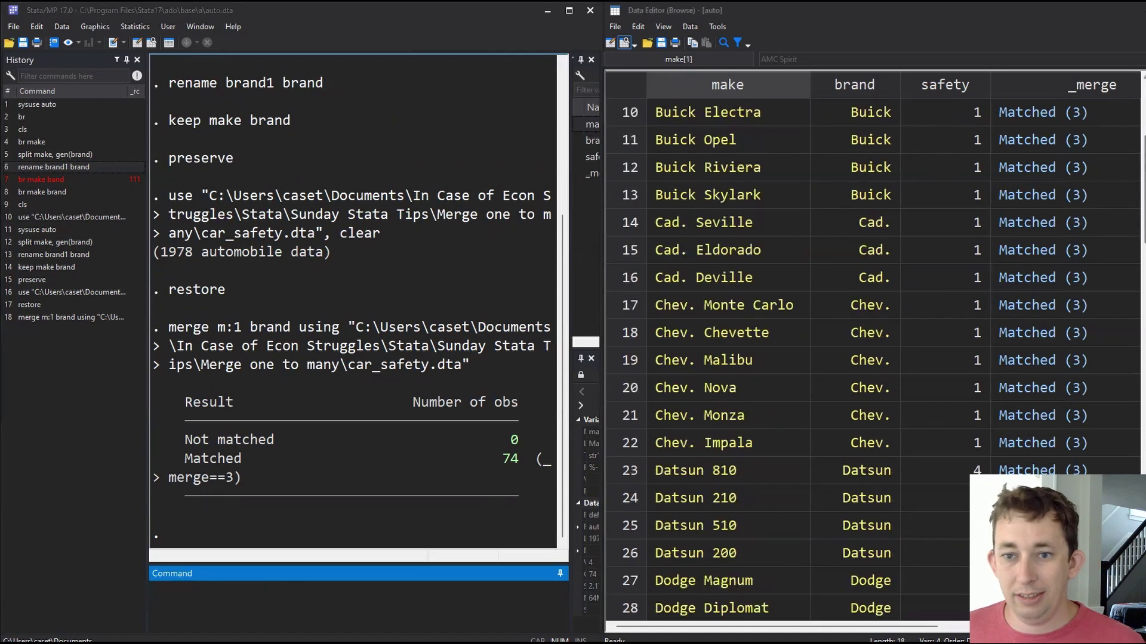
scroll(805, 268, up, 3)
click(736, 118)
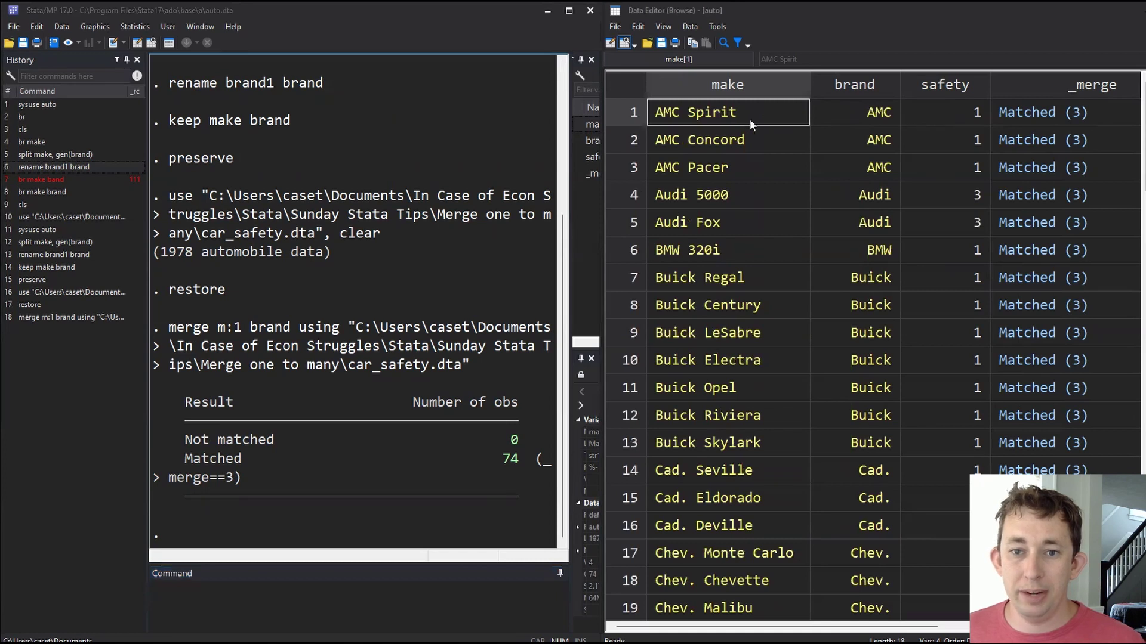
click(867, 120)
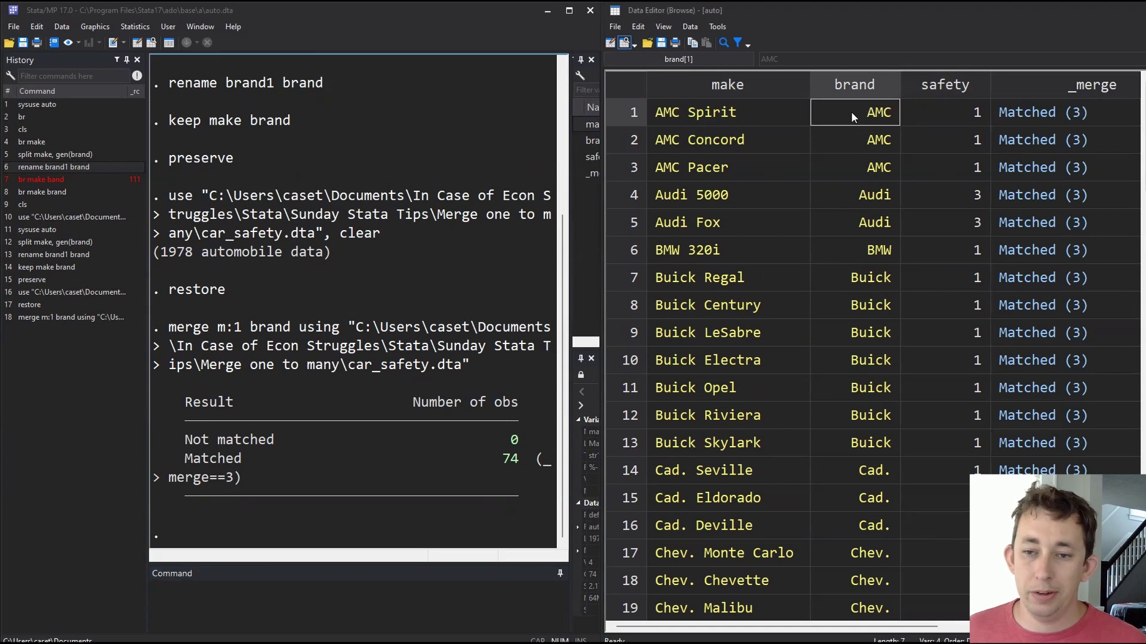
drag(851, 112, 921, 112)
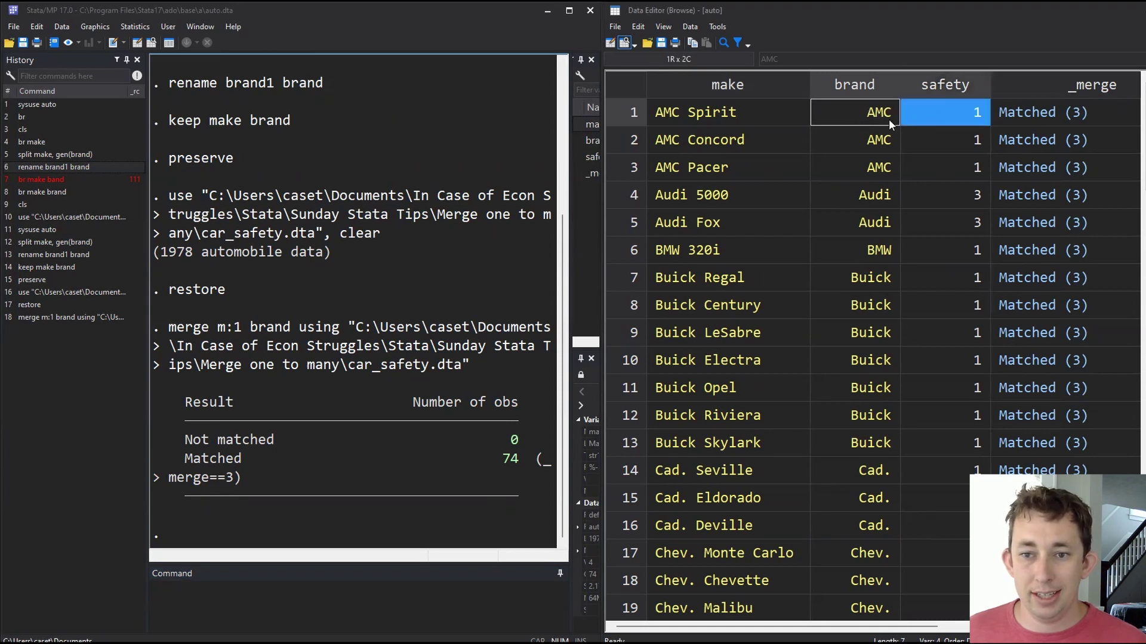
drag(732, 115, 911, 165)
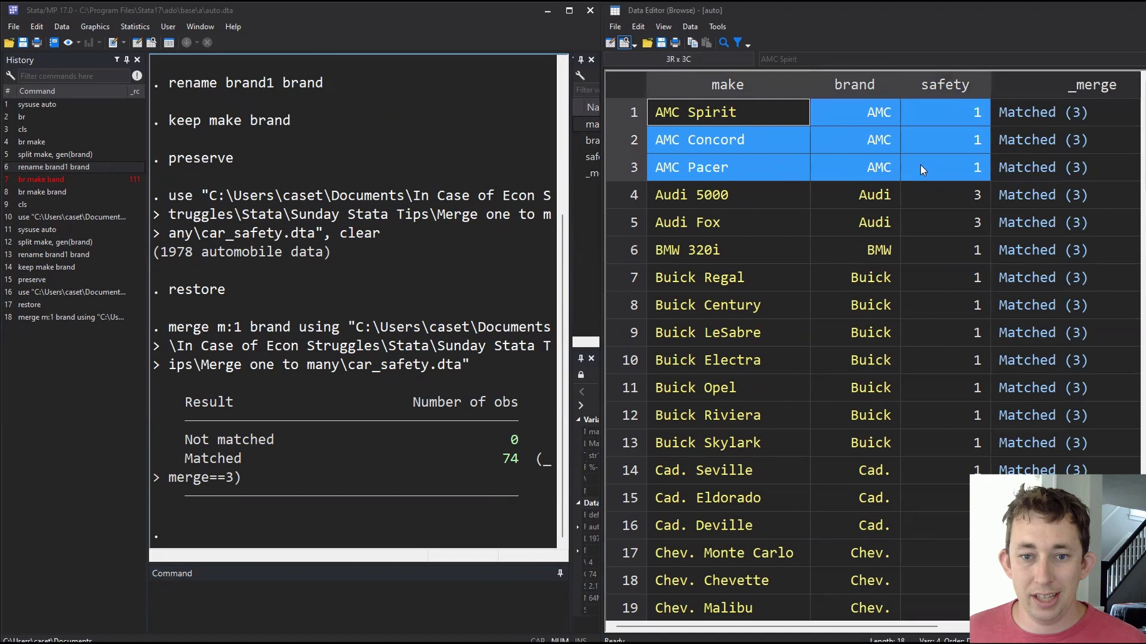
drag(862, 111, 862, 162)
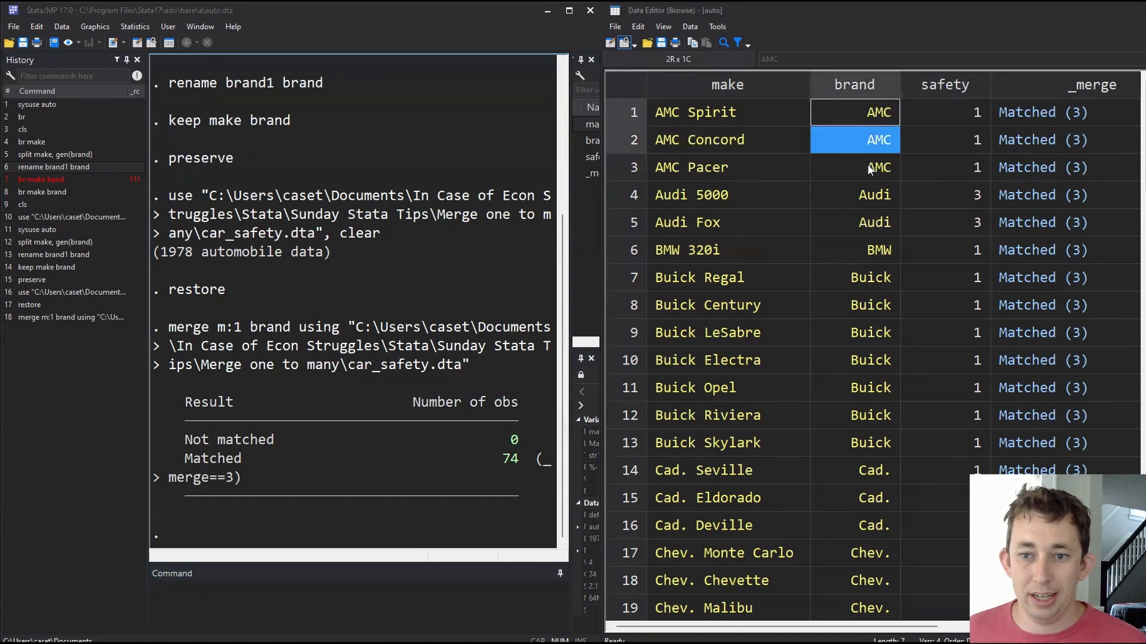